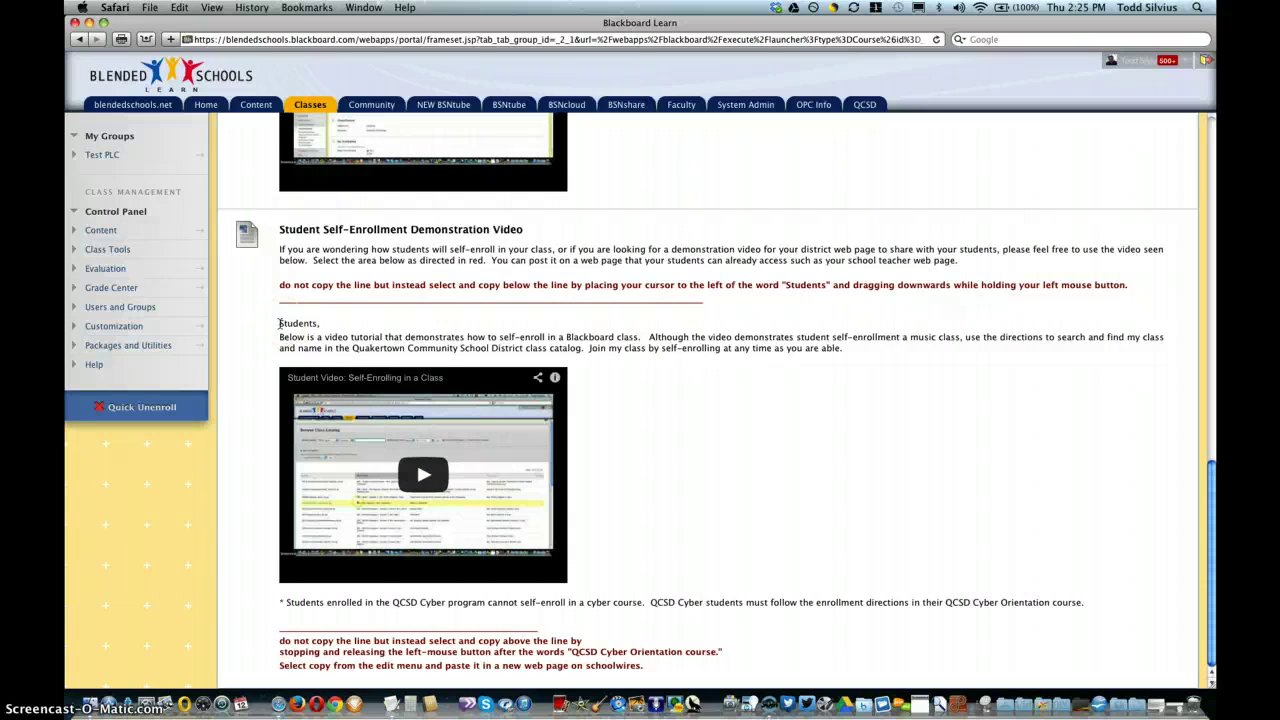
Copy the student self-enrollment content, including its video, from the word "Students," through "QCSD Cyber Orientation course."
left_click_drag(279, 323, 1086, 603)
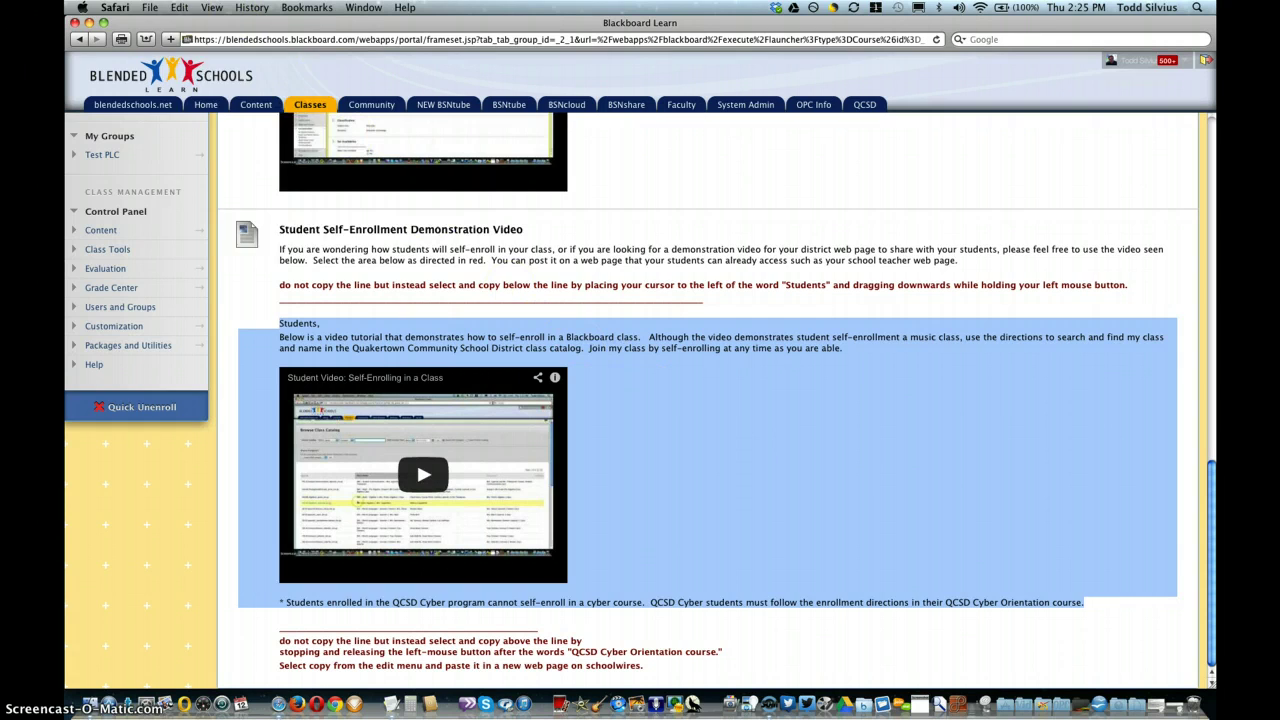
left_click(179, 7)
left_click(200, 66)
right_click(701, 420)
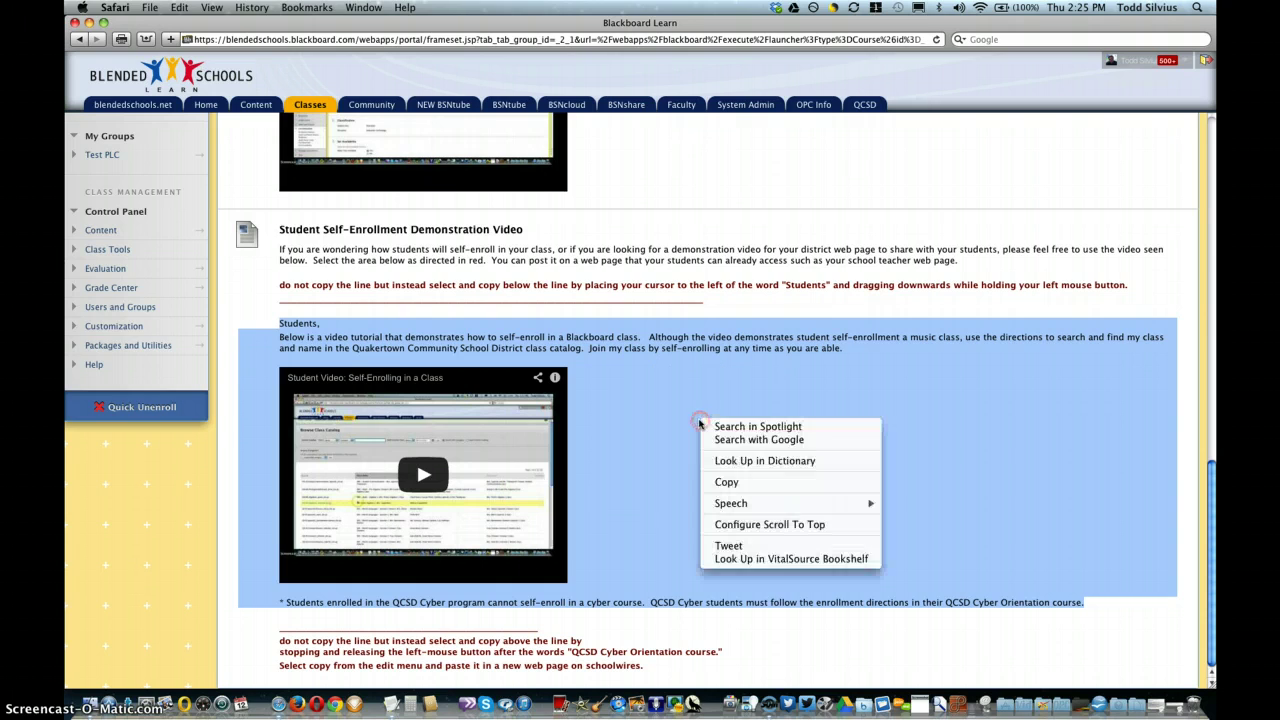
left_click(735, 485)
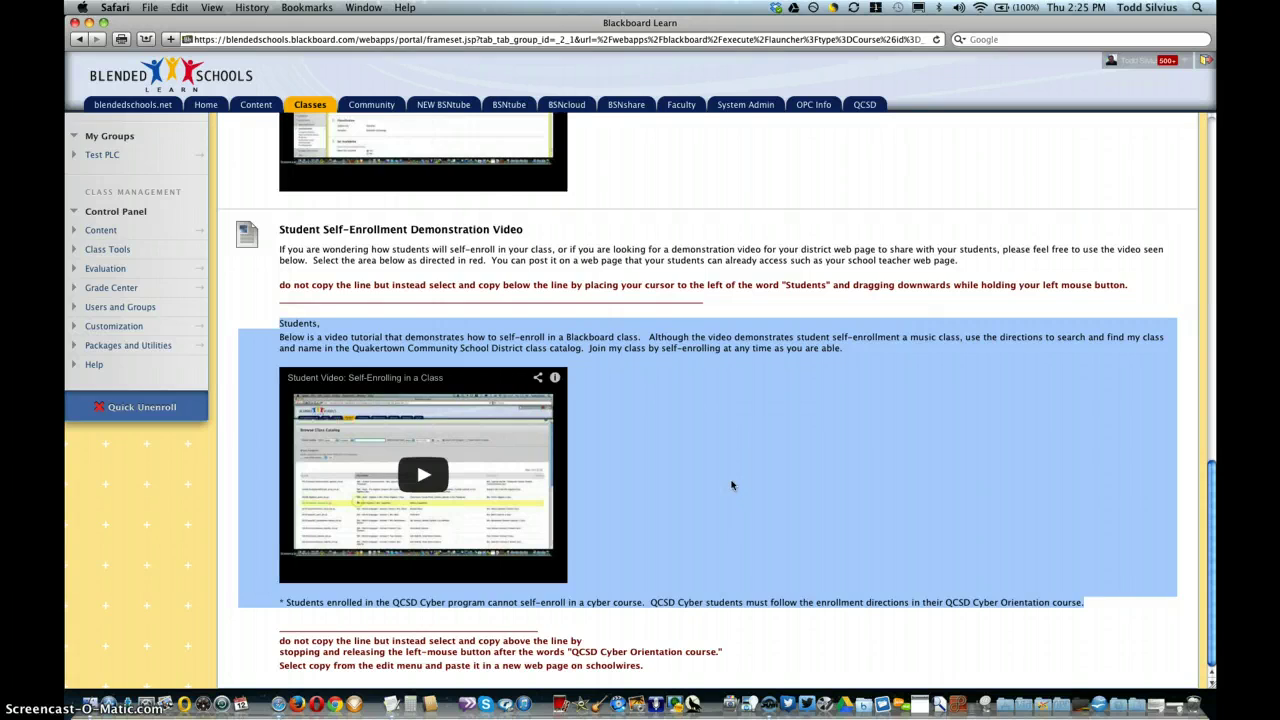
left_click(736, 469)
Switch to the Centricity Site Manager and create a Flex Editor page named "Student Self-Enroll Directions for Blackboard" in the Staff and Courses section
key("super+grave")
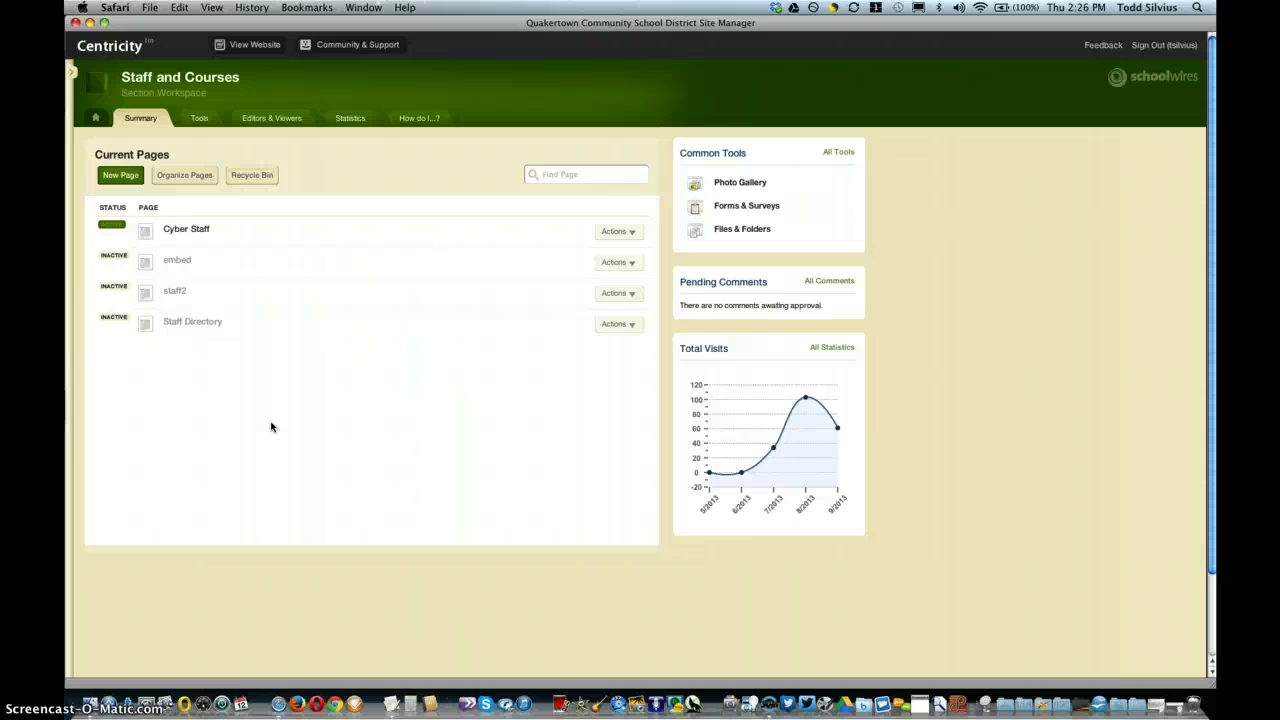
left_click(122, 178)
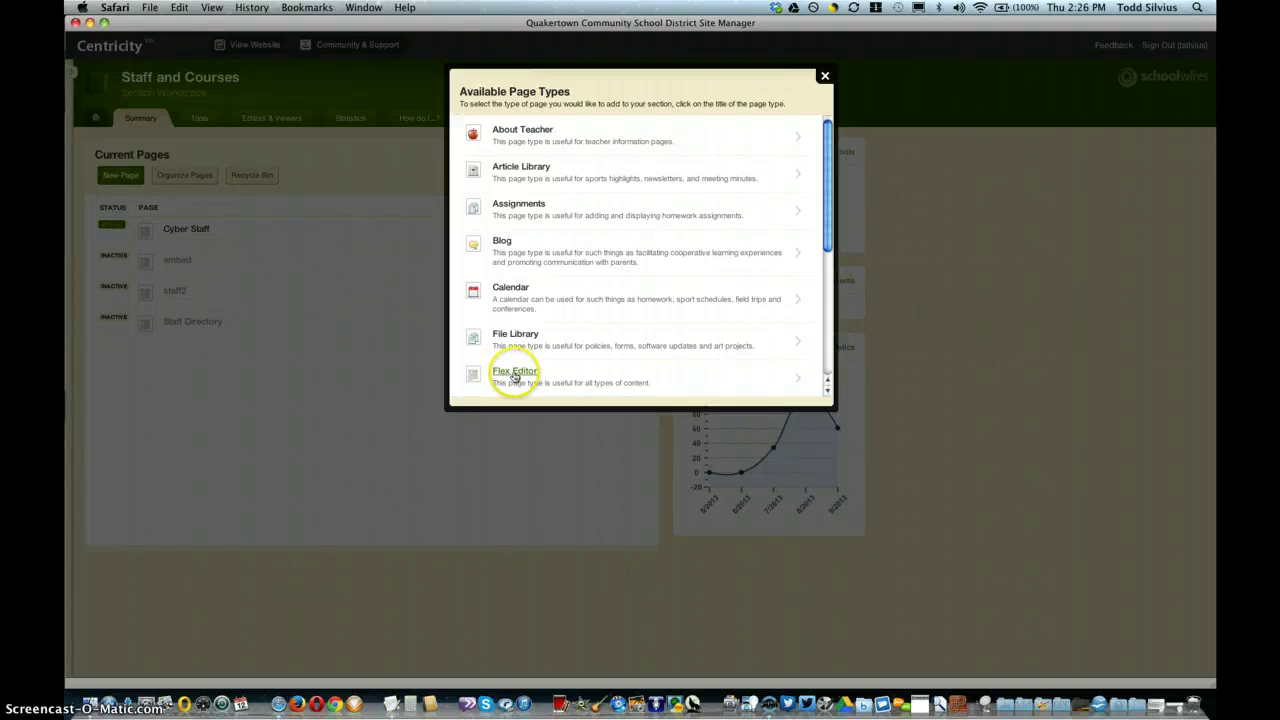
left_click(505, 375)
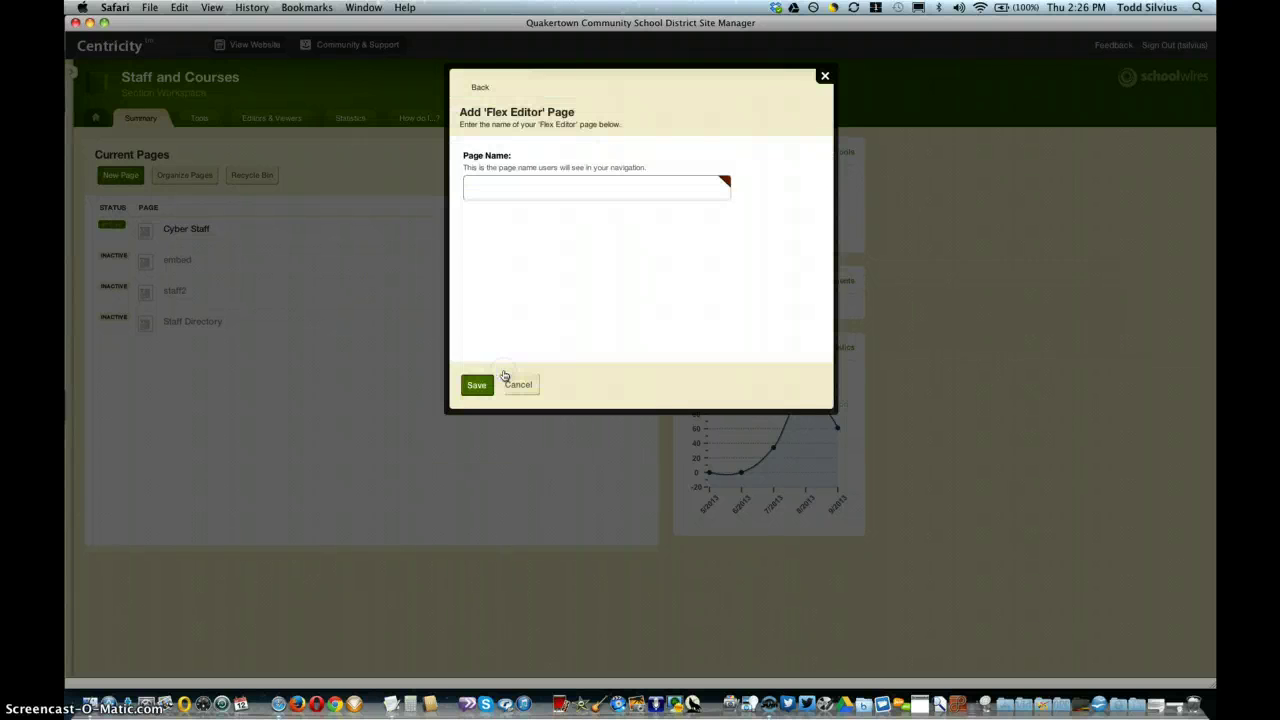
left_click(560, 189)
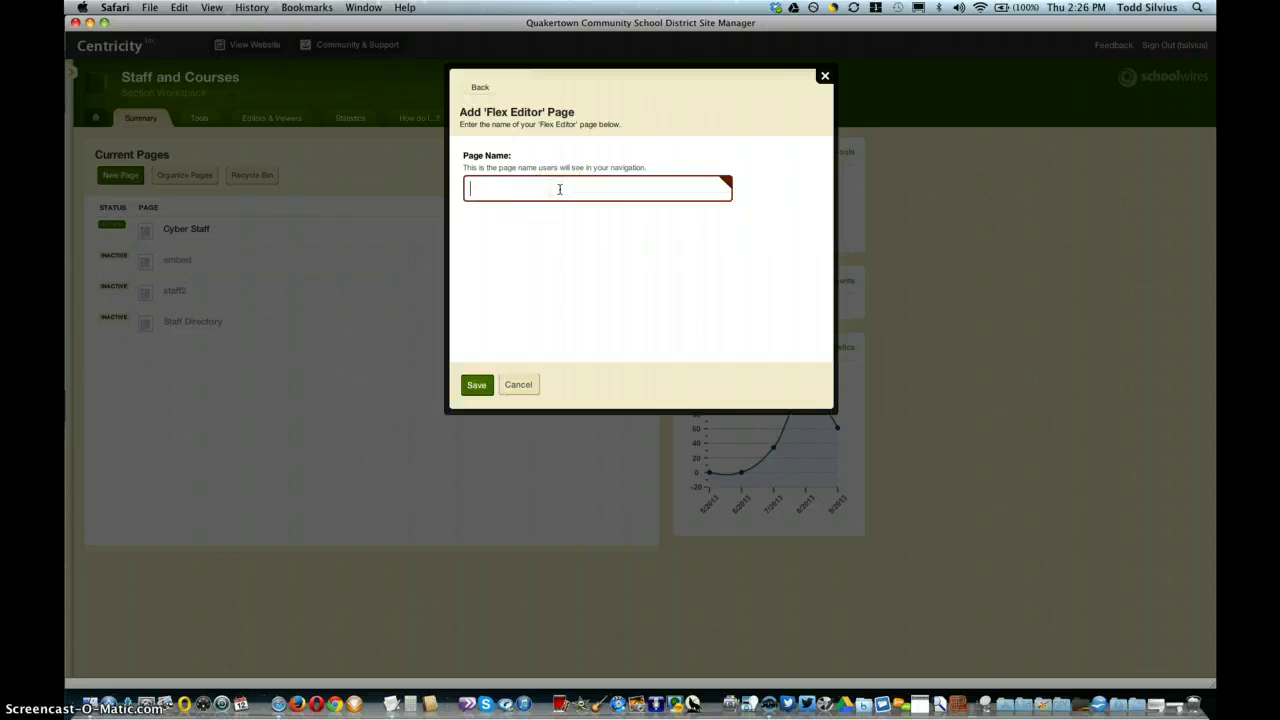
type("Student Self-Enroll D")
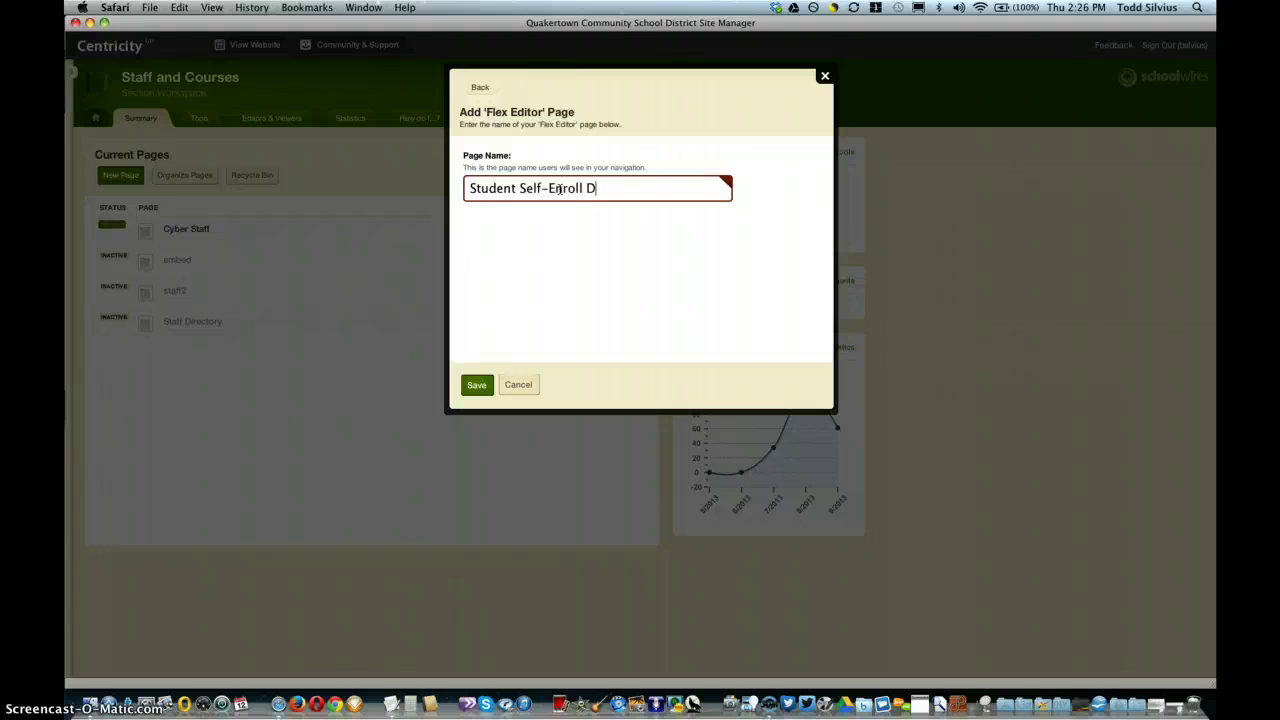
type("irections for Blackboard")
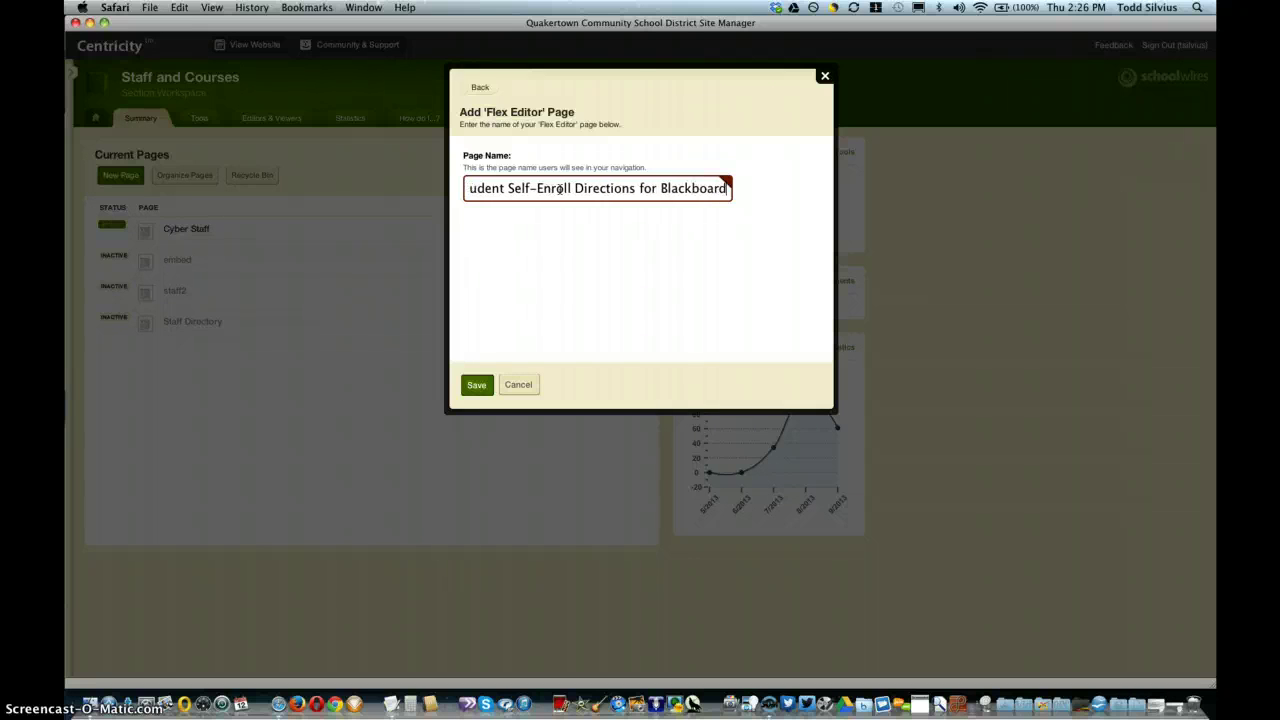
left_click(477, 385)
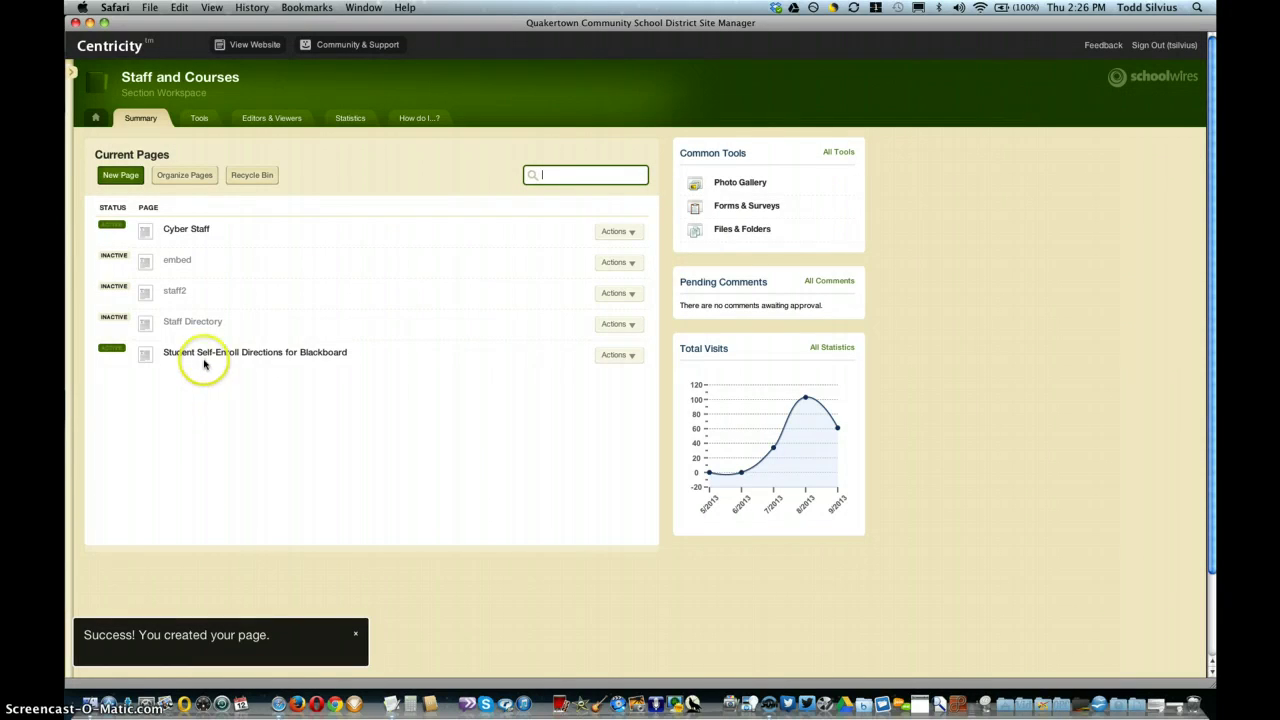
left_click(114, 350)
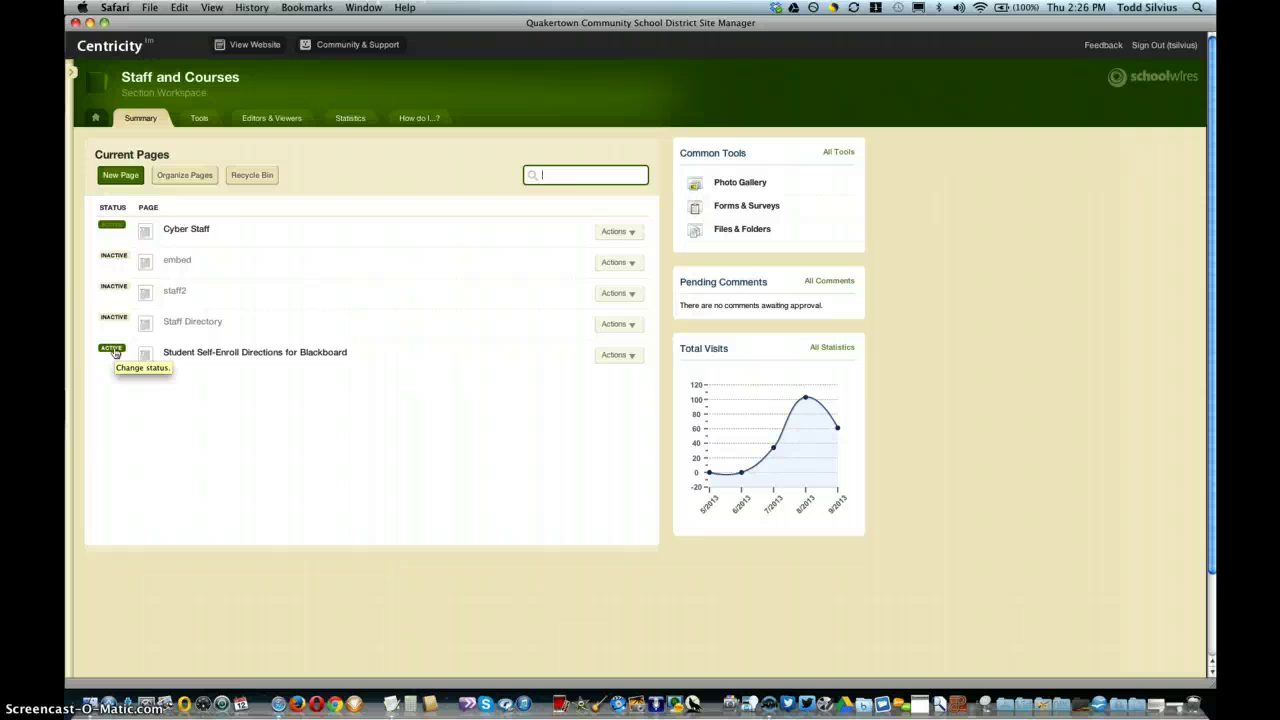
left_click(114, 350)
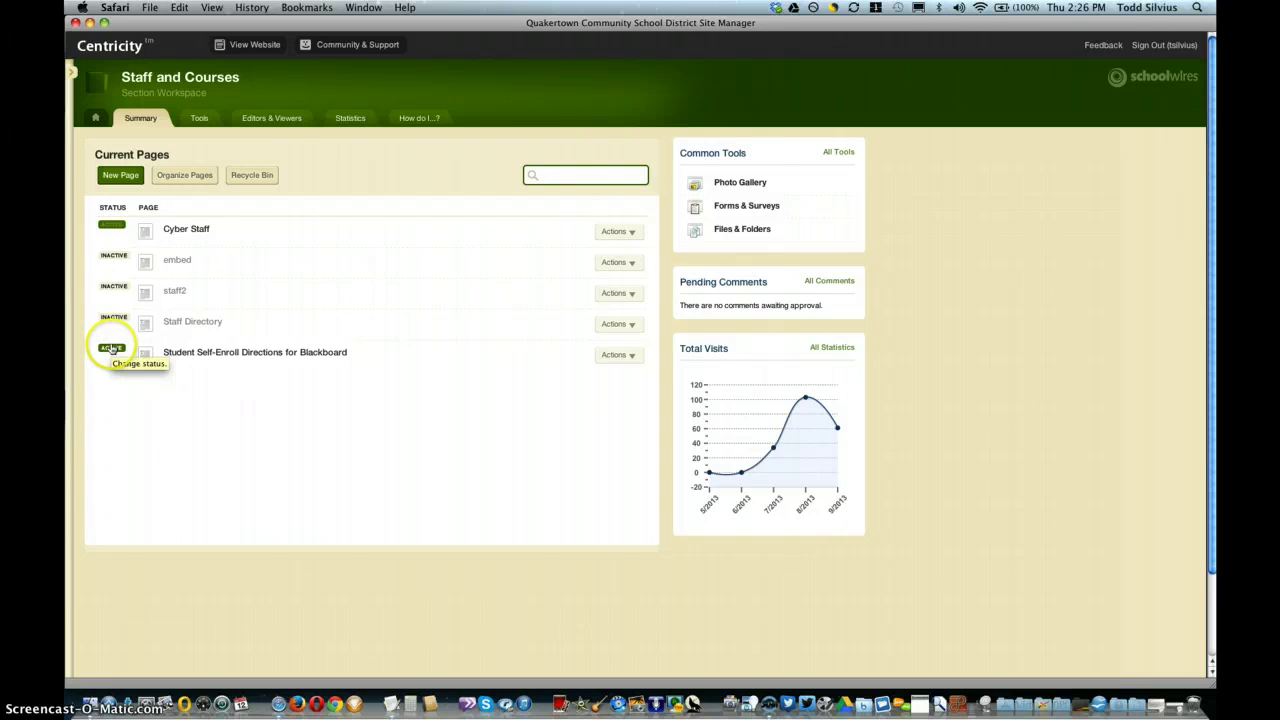
left_click(117, 351)
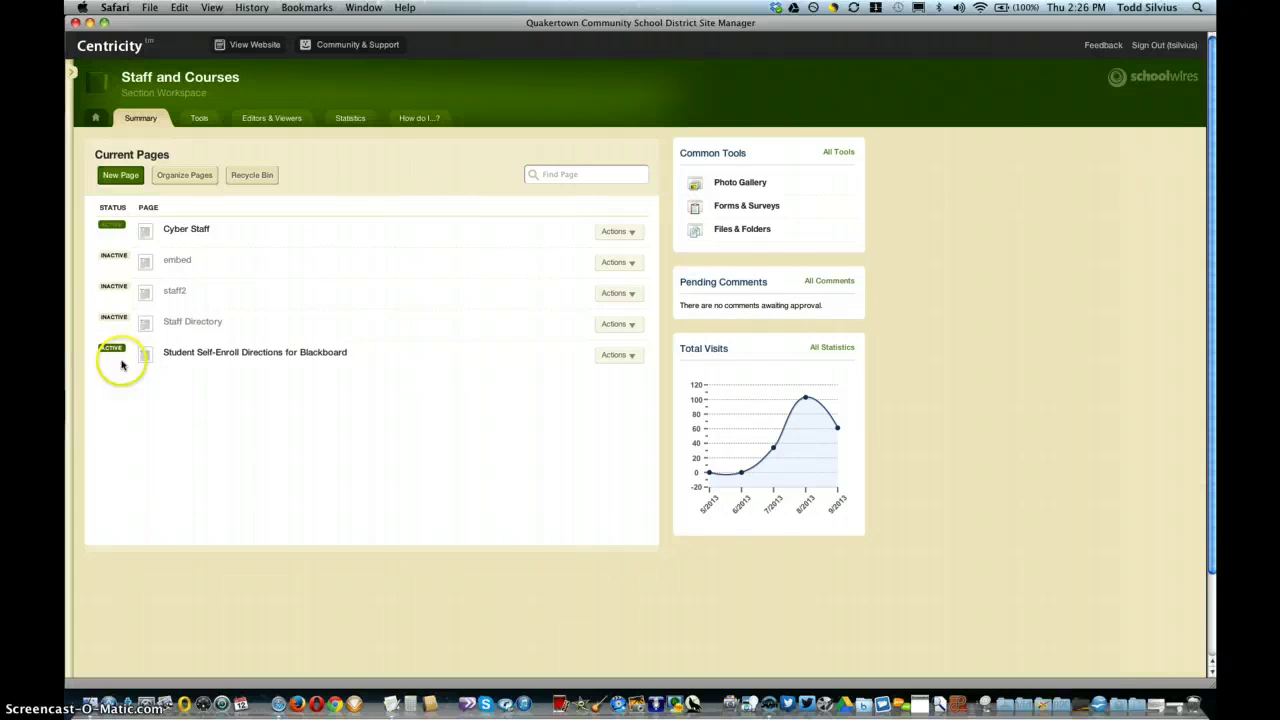
left_click(241, 374)
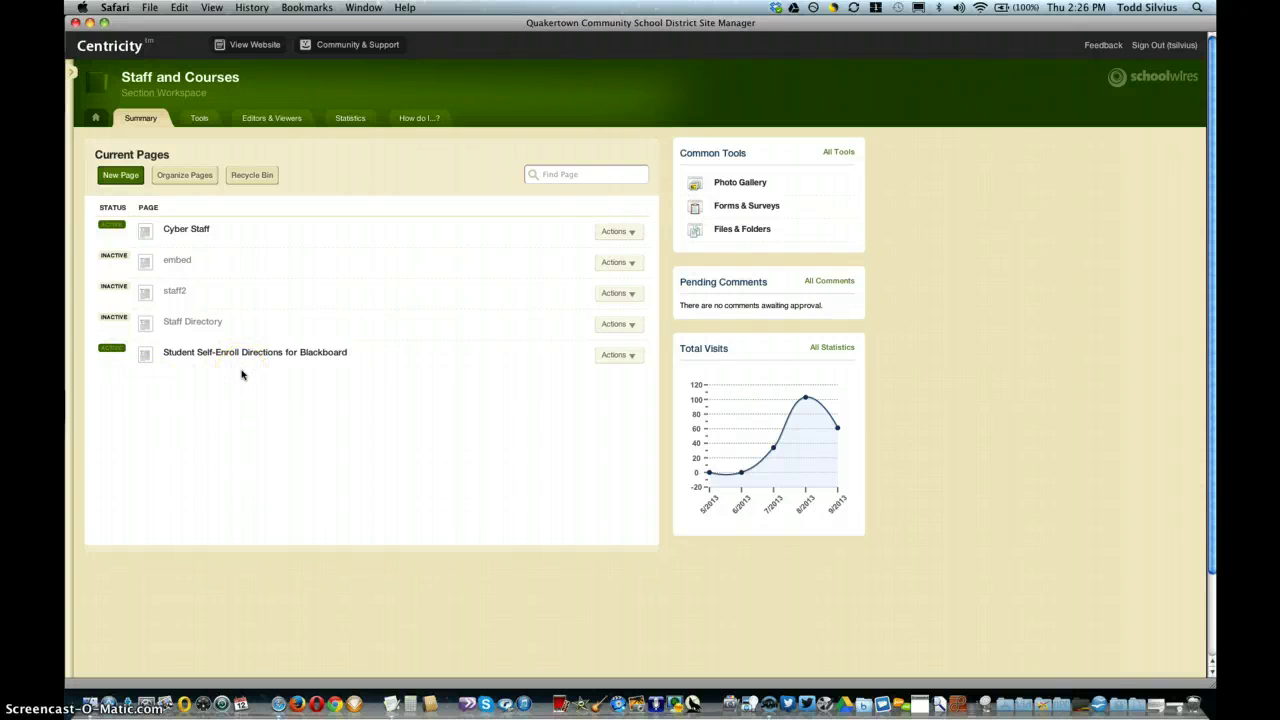
Open the Student Self-Enroll Directions for Blackboard page for editing and paste the copied content, dismissing the Paste from Word dialog
left_click(241, 352)
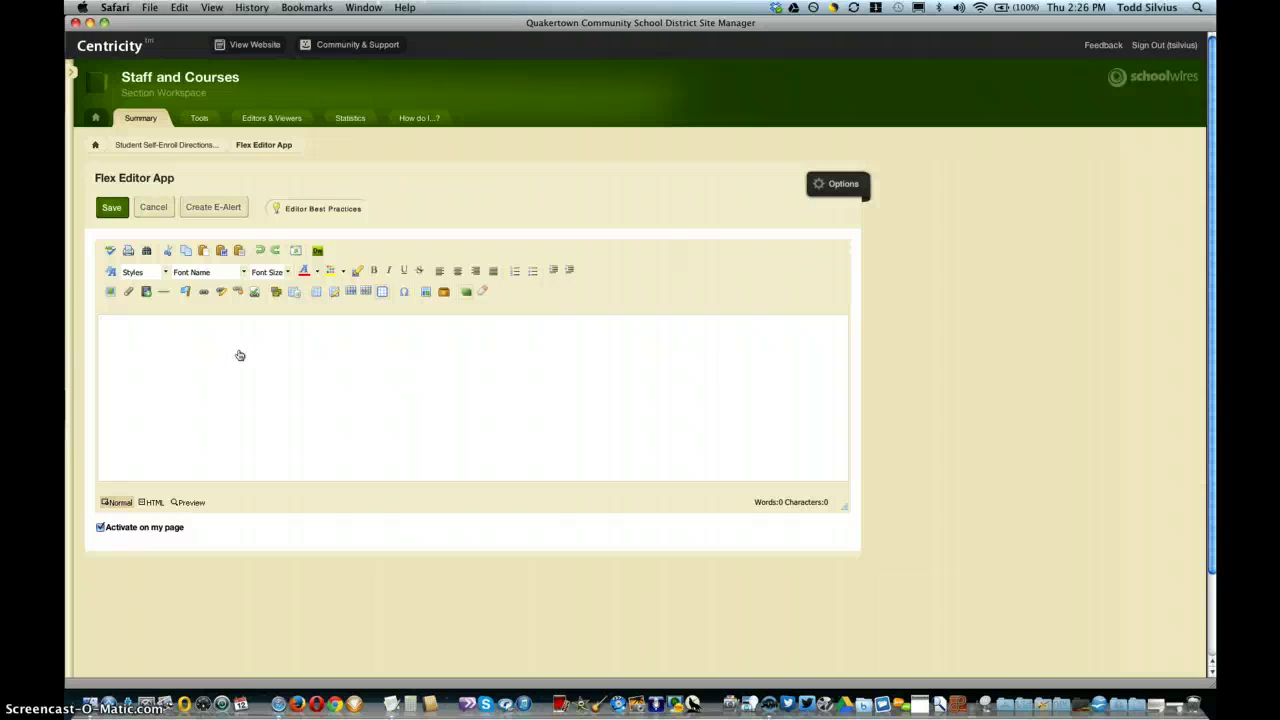
left_click(200, 95)
left_click(179, 7)
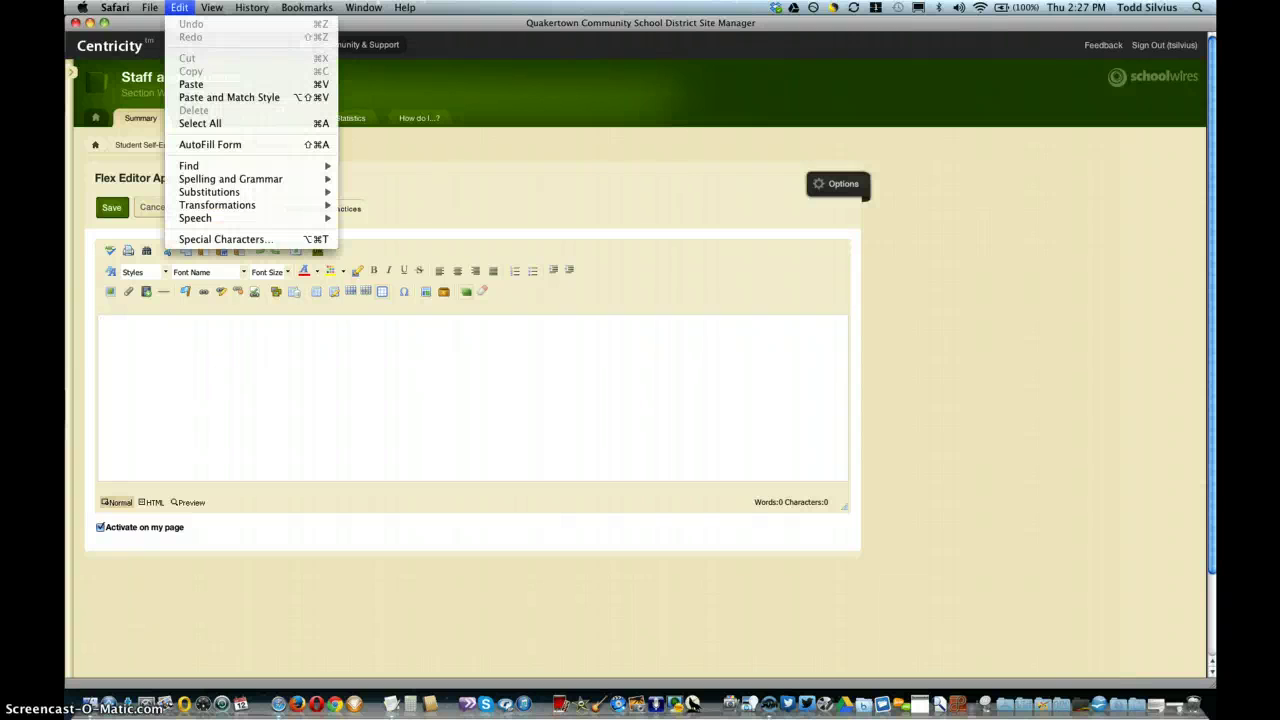
left_click(191, 86)
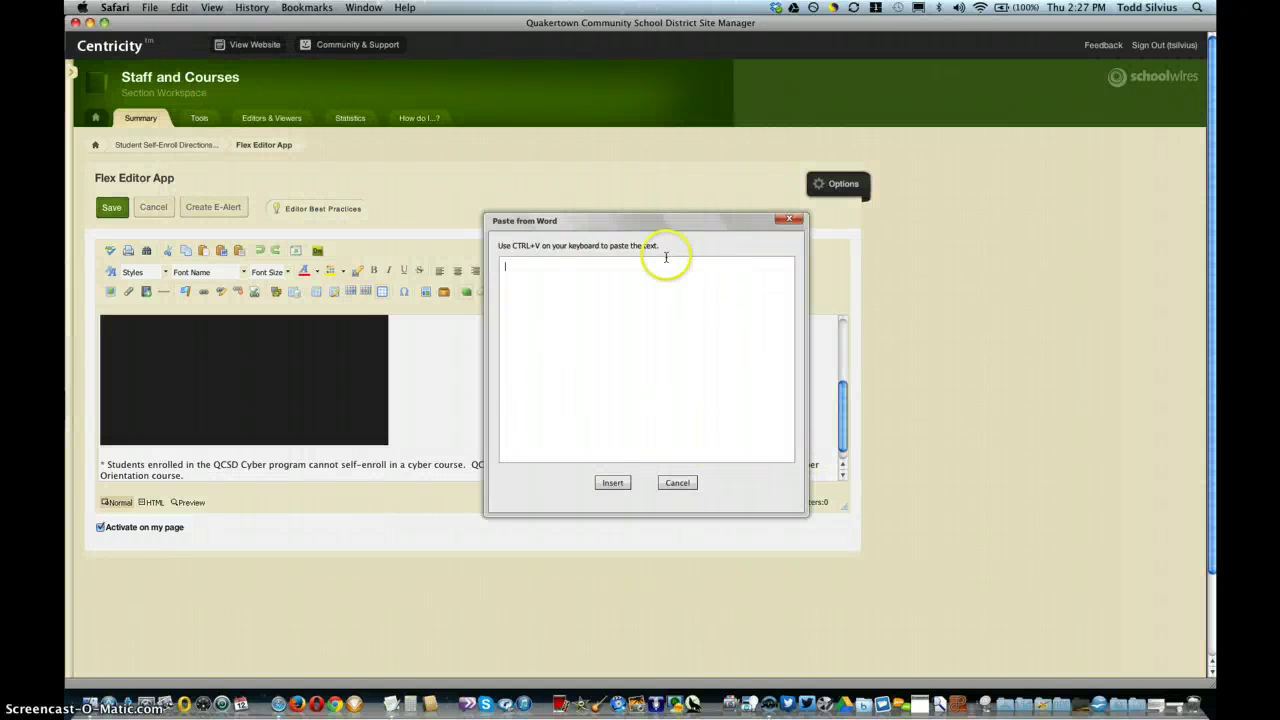
left_click_drag(638, 222, 467, 215)
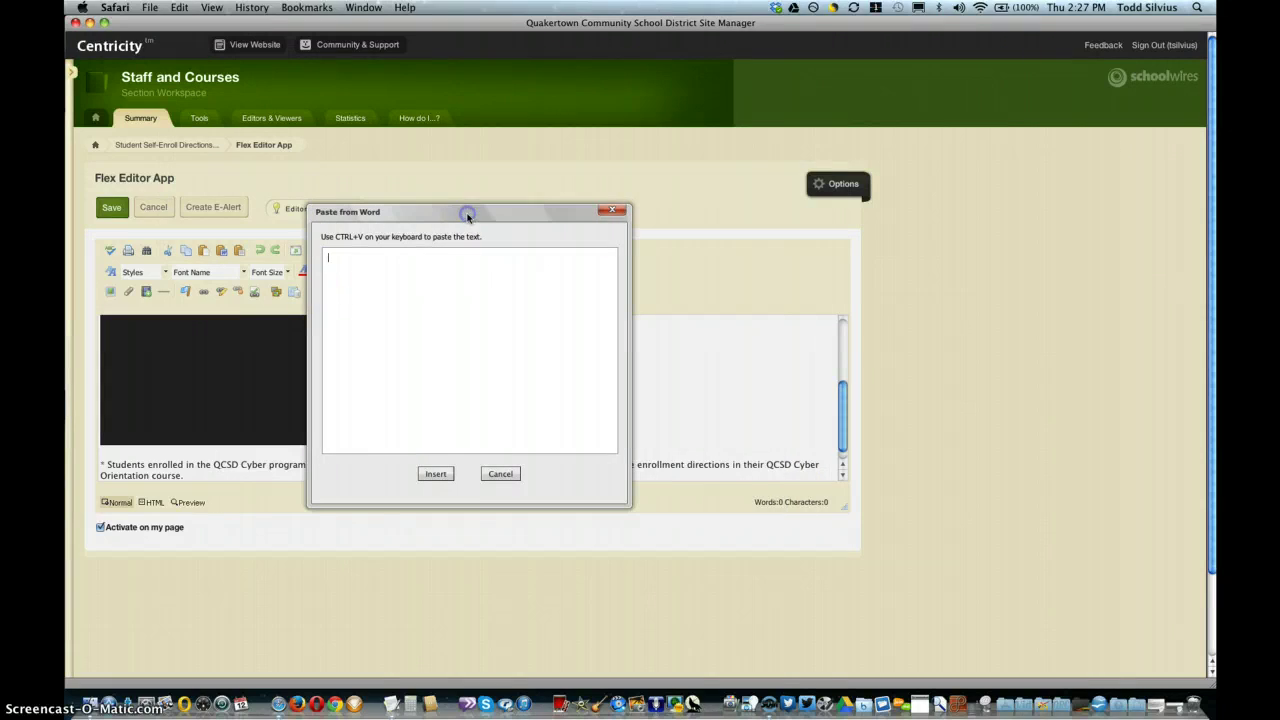
left_click(500, 475)
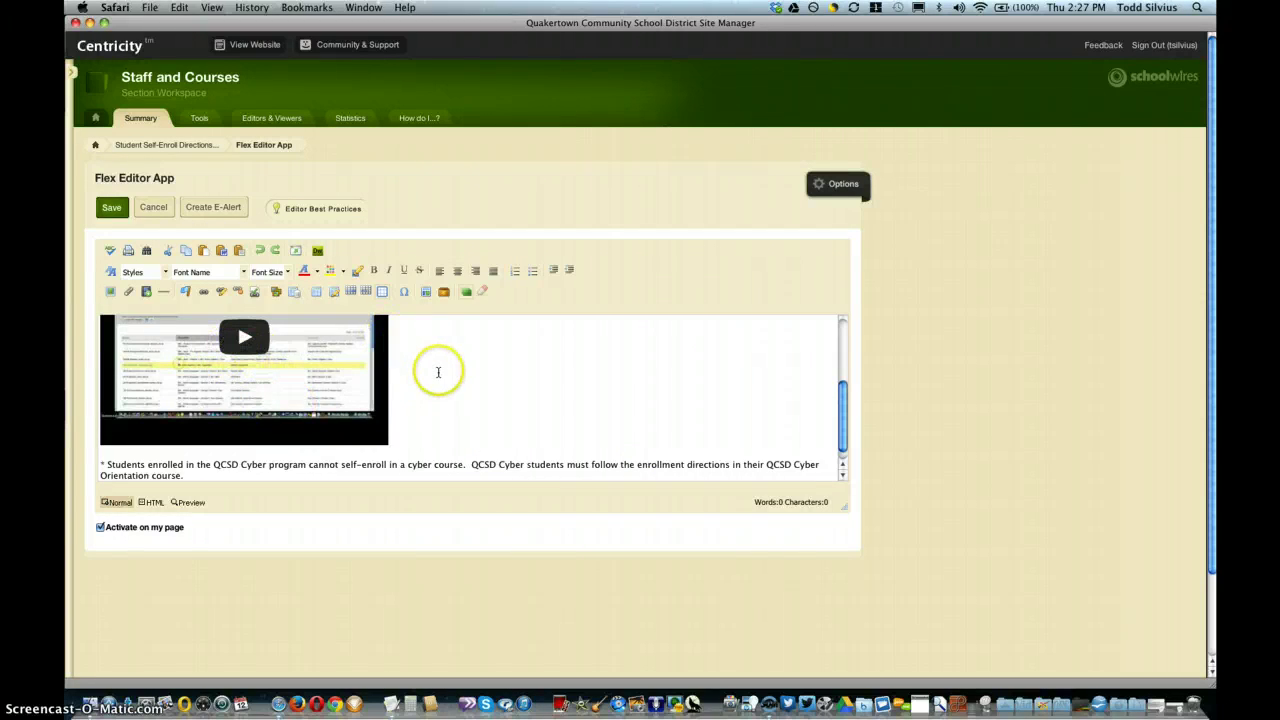
Check the pasted introduction text in the Flex Editor and save the page content
scroll(438, 373, "up", 5)
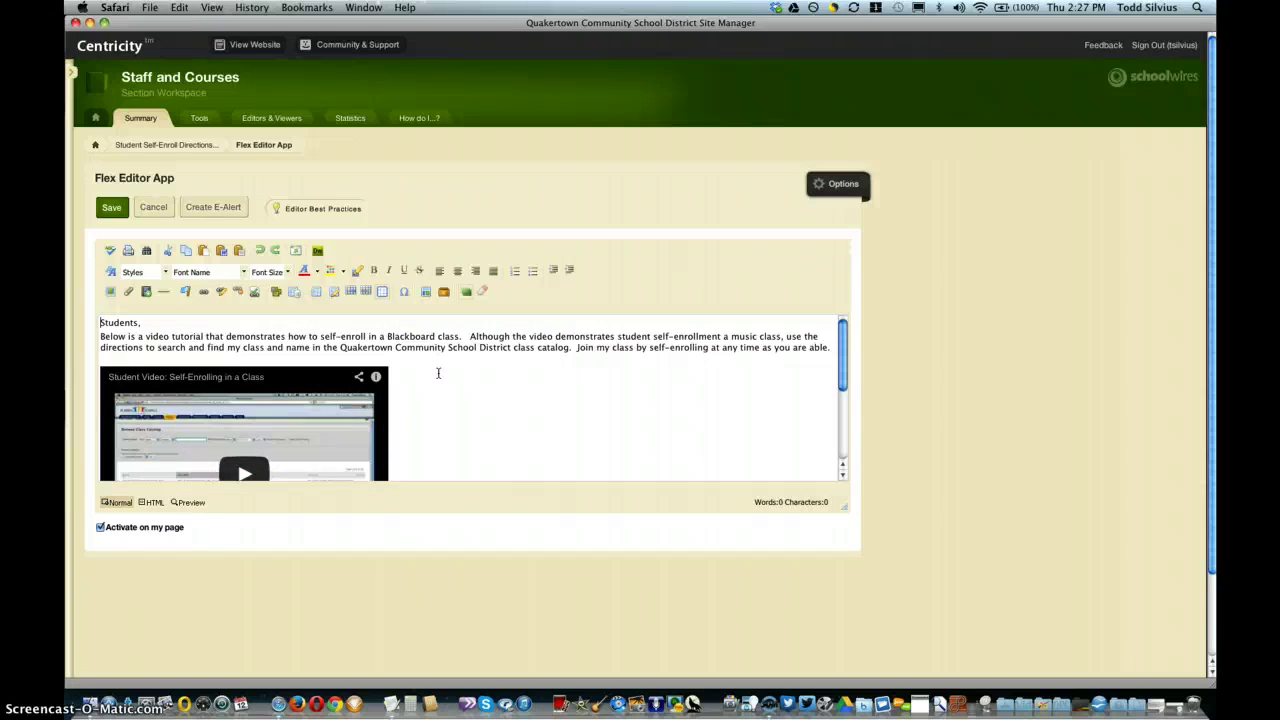
double_click(410, 336)
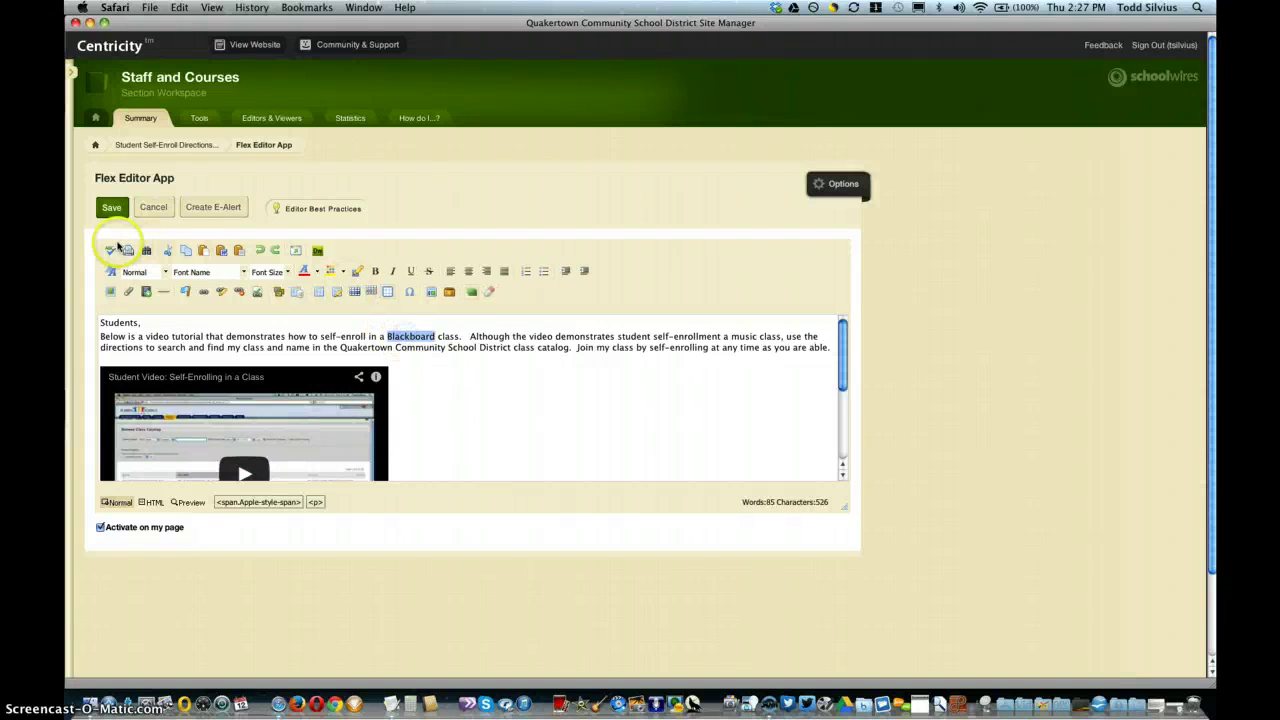
left_click(374, 271)
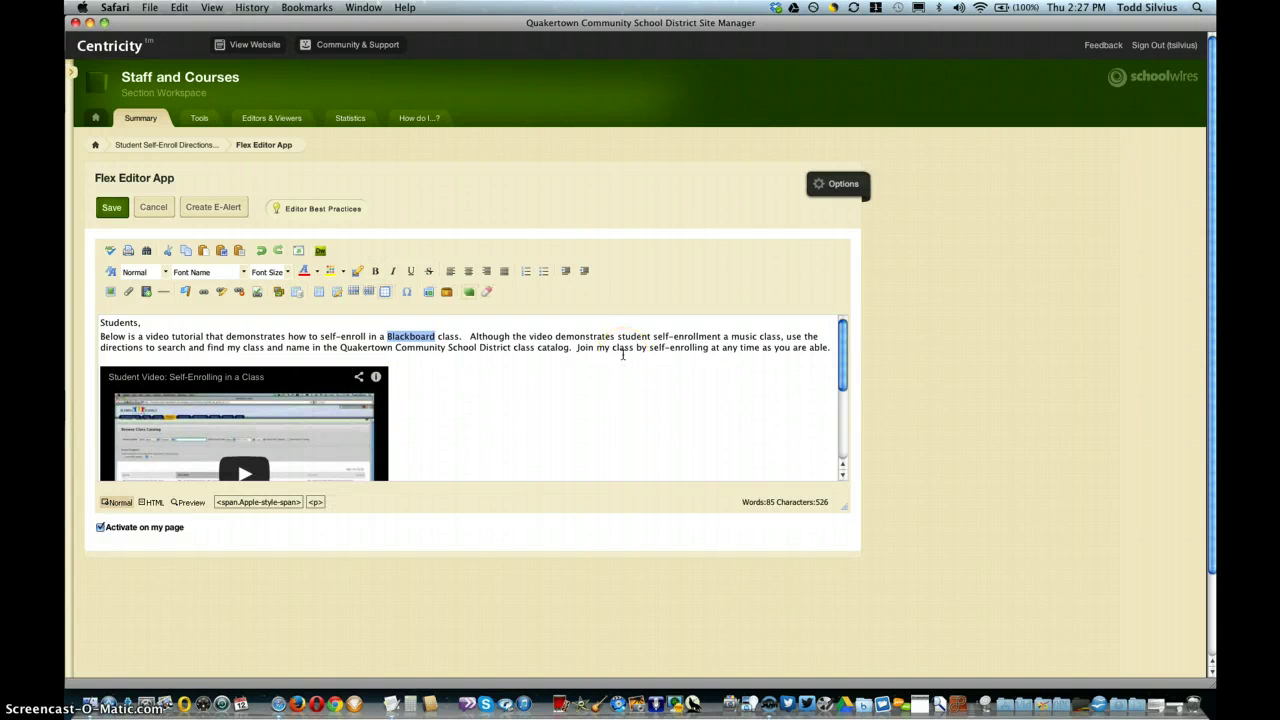
left_click(111, 208)
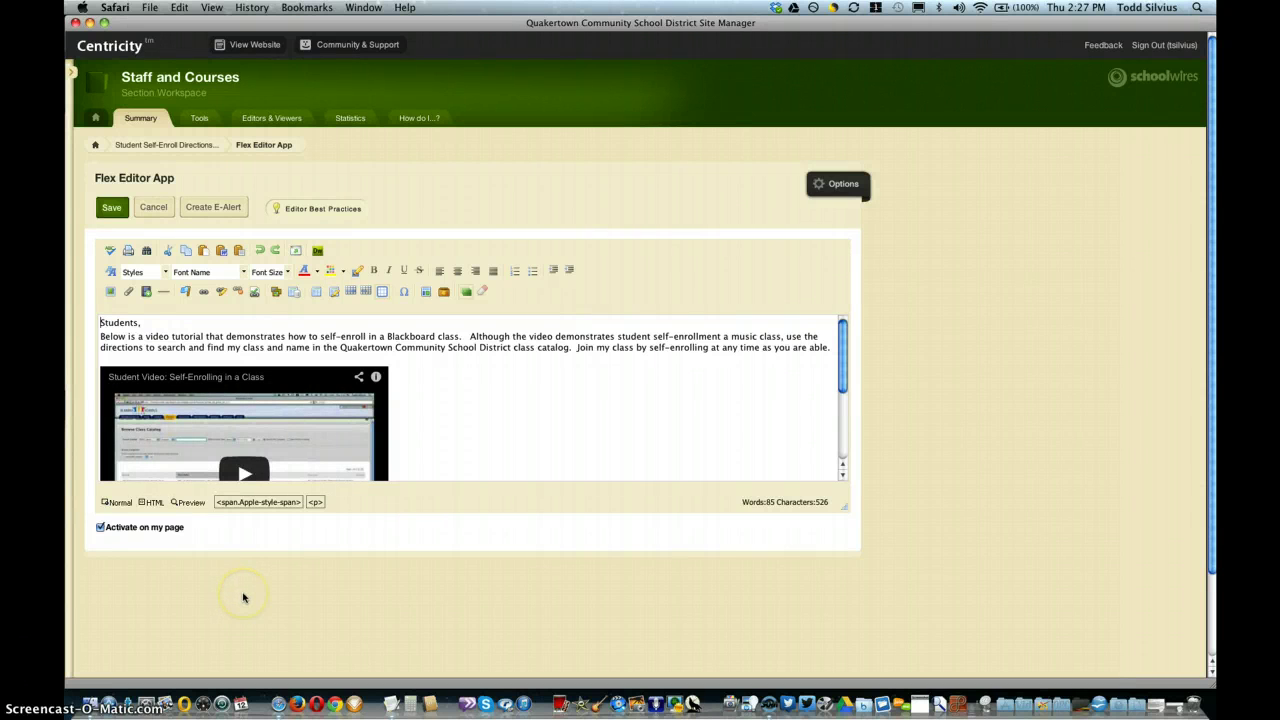
View the published Student Self-Enroll Directions for Blackboard page on the QCSD Cyber Program site and briefly play its embedded video
key("super+w")
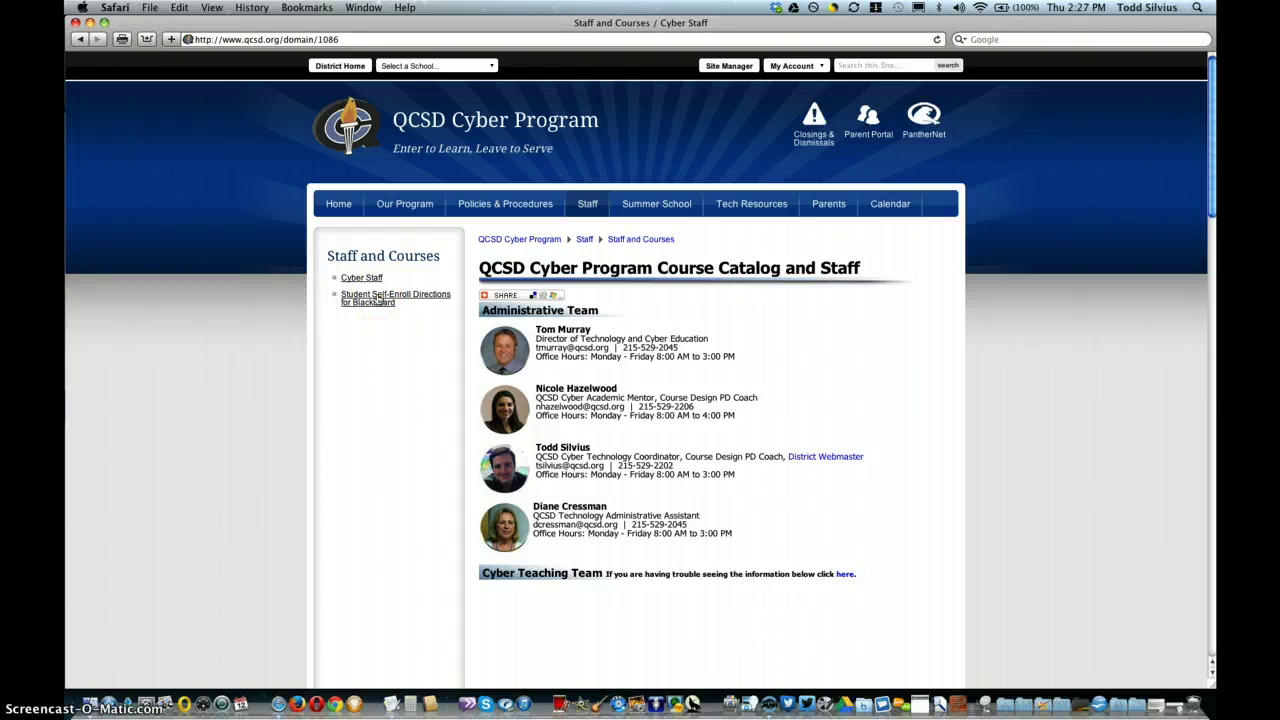
left_click(376, 298)
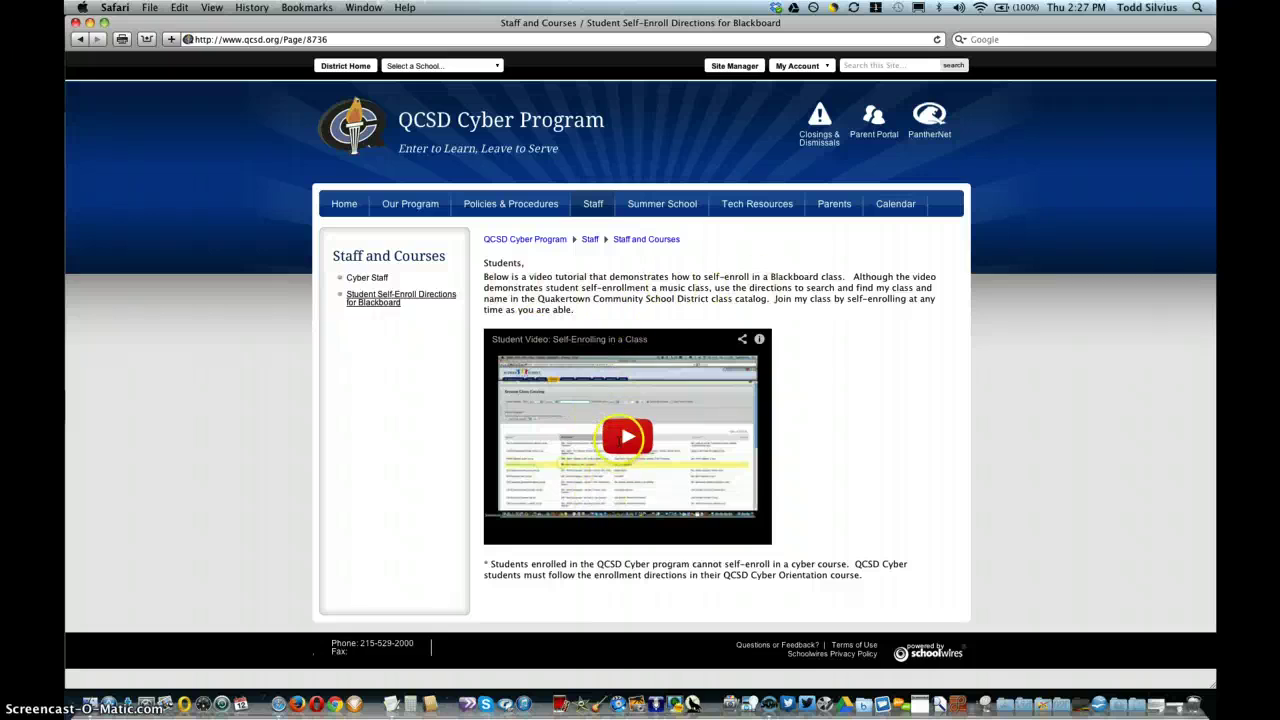
left_click(627, 436)
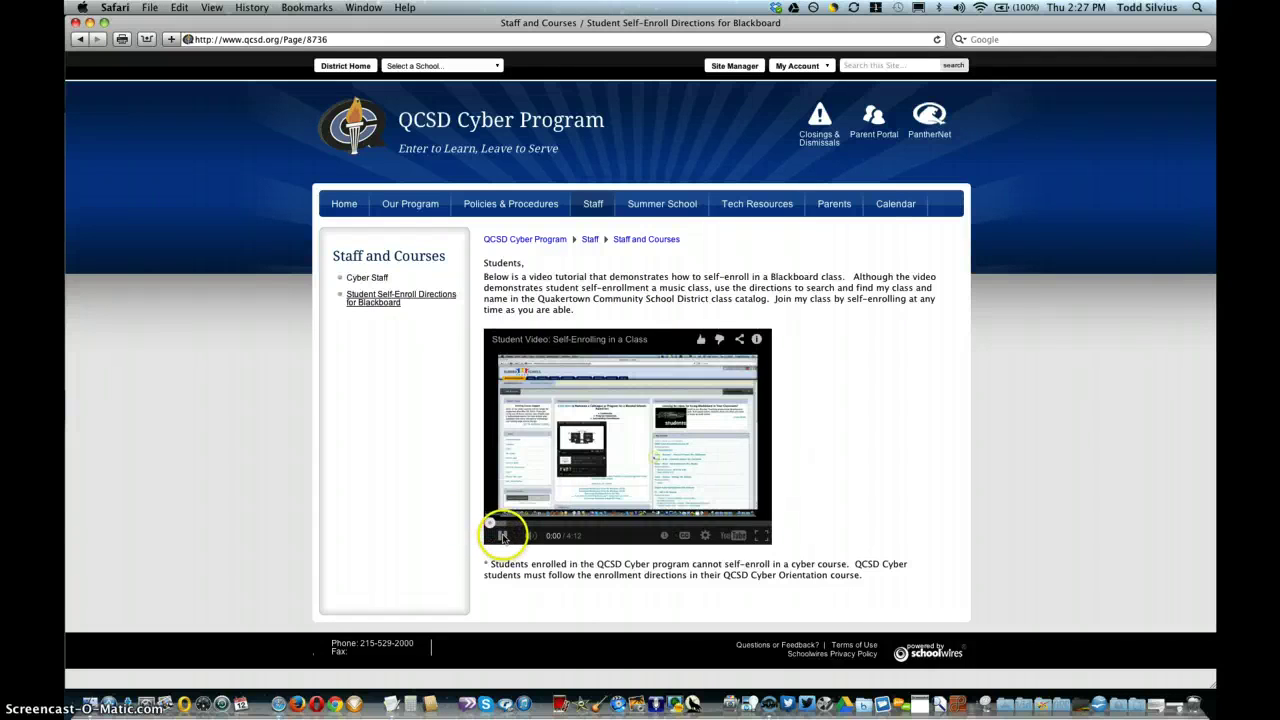
left_click(503, 535)
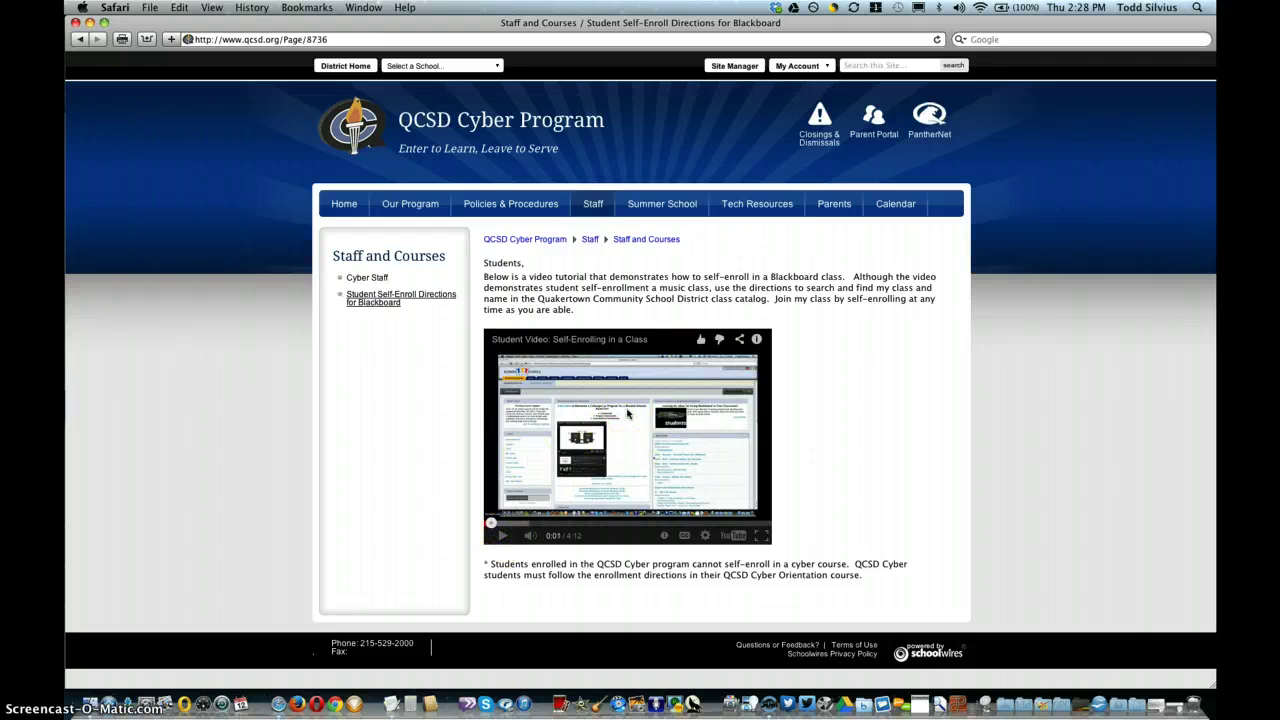